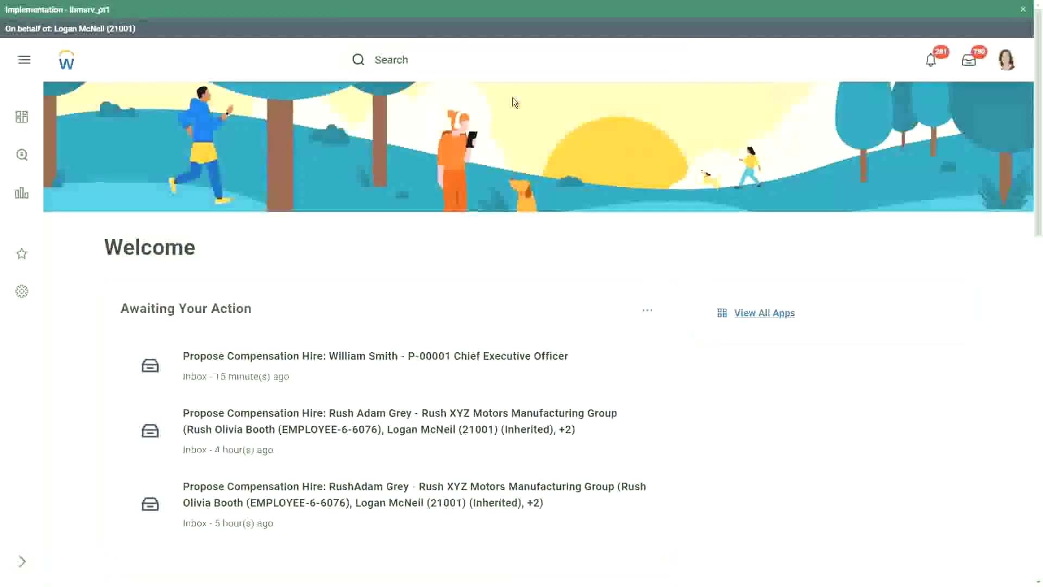
- Search for 'cre calc field' and launch the Create Calculated Field task
{"action": "left_click", "coordinate": [429, 62]}
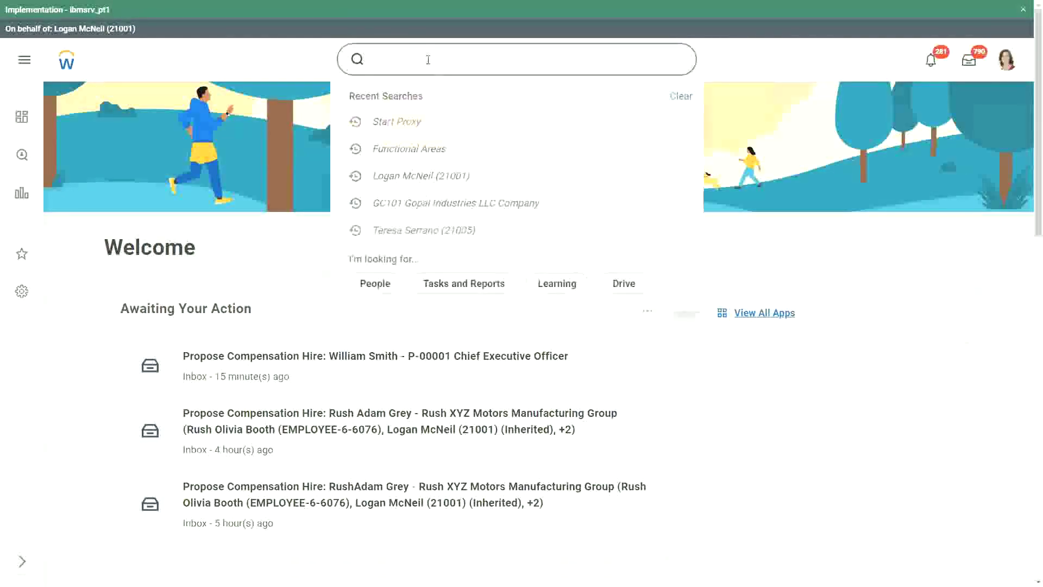
{"action": "type", "text": "cre"}
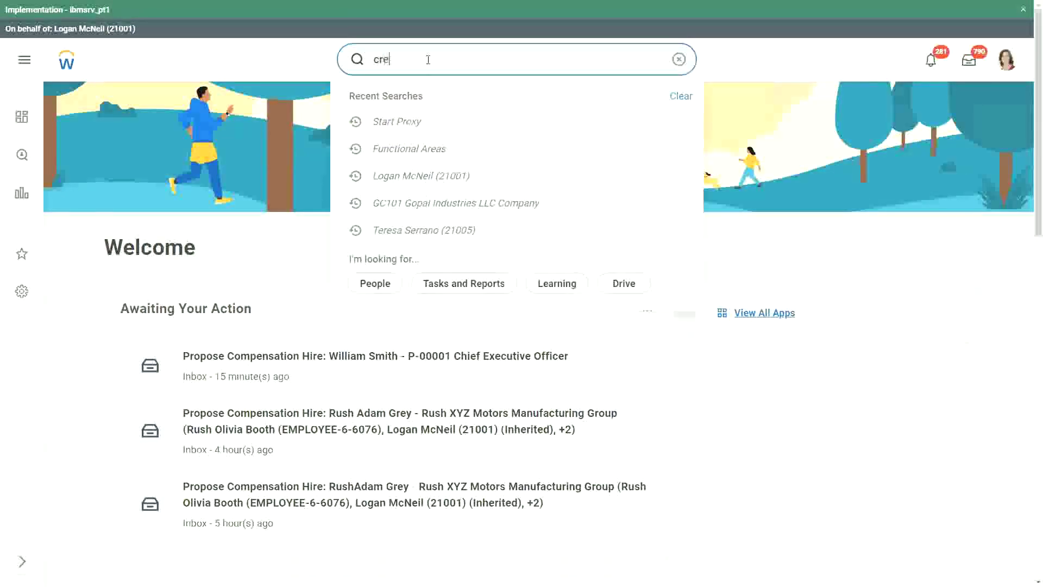
{"action": "type", "text": " calc field"}
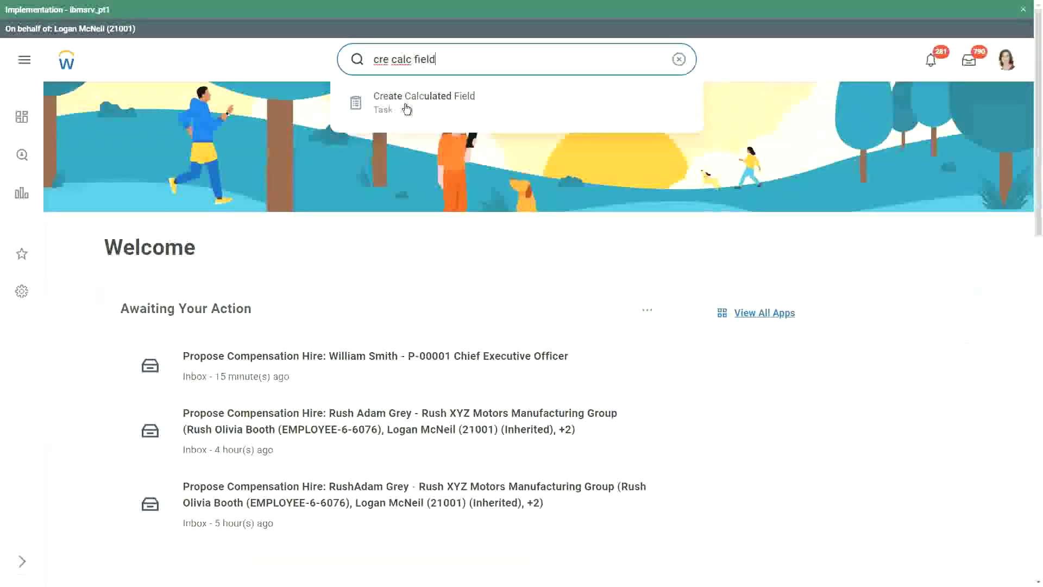
{"action": "left_click", "coordinate": [406, 107]}
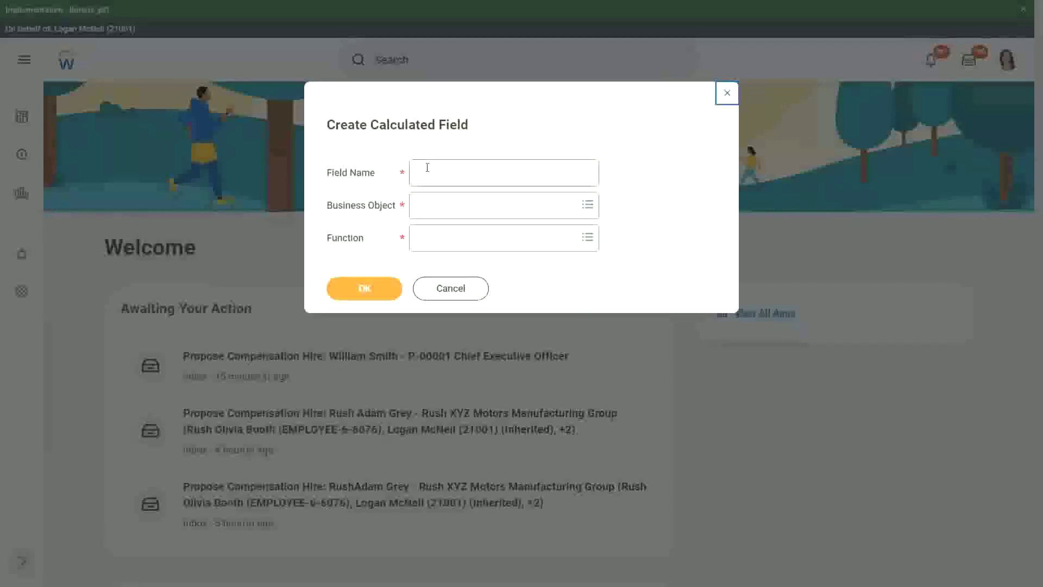
- Name the field CF-WW-Eval Exp-Test, on business object Worker, with function Evaluate Expression
{"action": "left_click", "coordinate": [428, 167]}
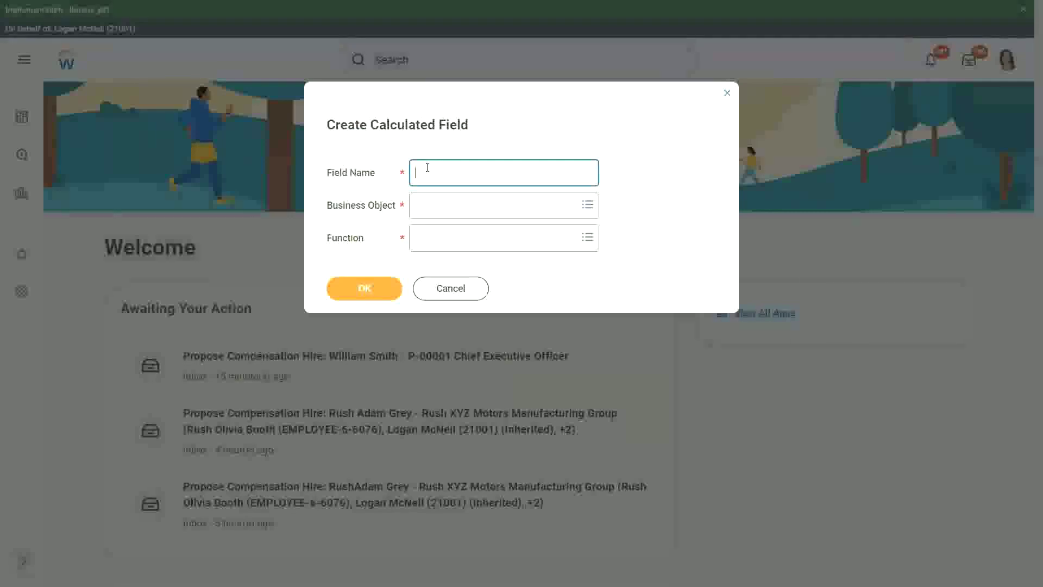
{"action": "type", "text": "CF-WW-Eval Exp"}
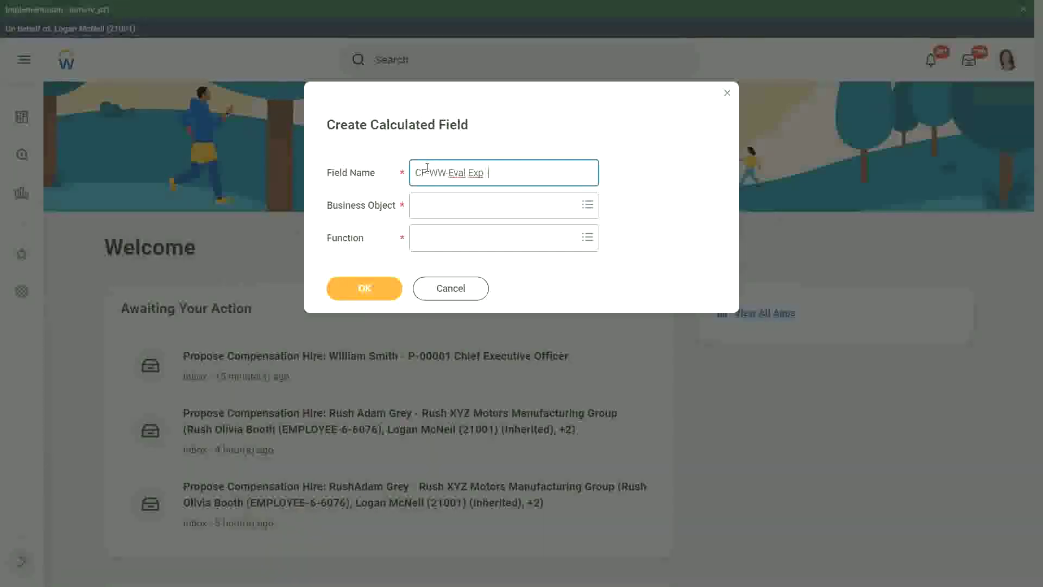
{"action": "key", "text": "BackSpace"}
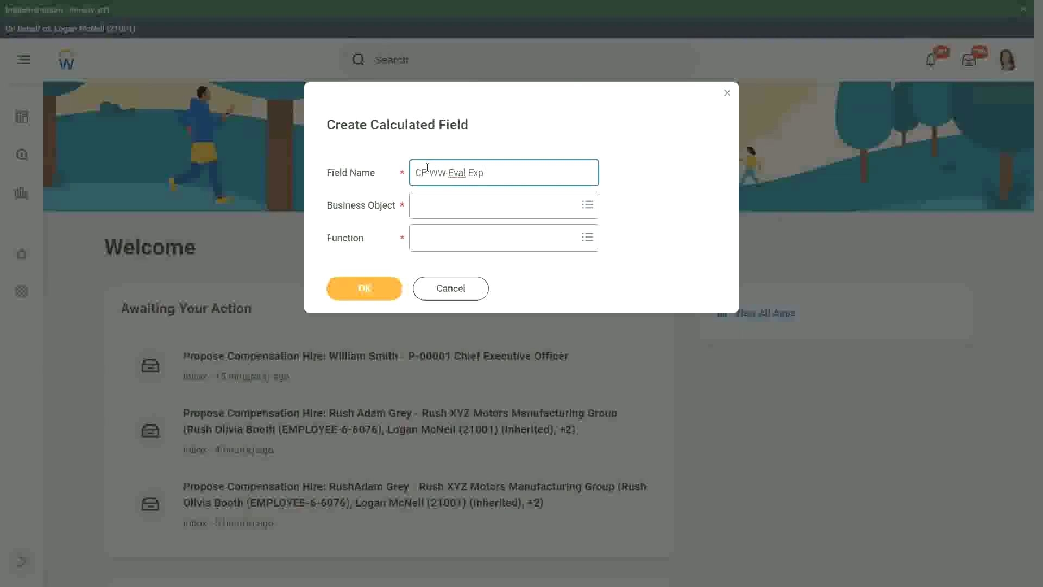
{"action": "type", "text": "-Test"}
{"action": "key", "text": "Tab"}
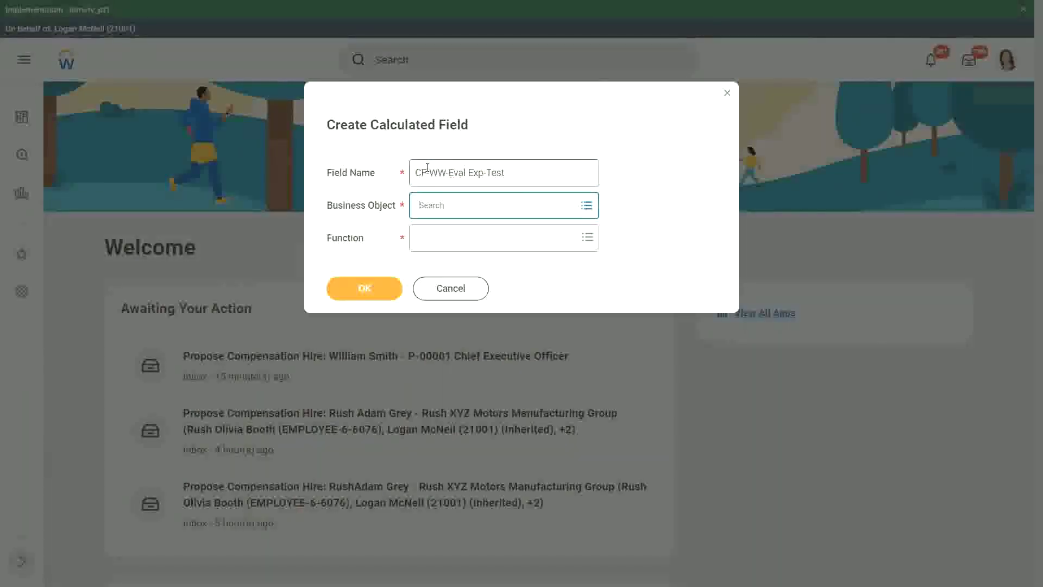
{"action": "type", "text": "worker"}
{"action": "key", "text": "Return"}
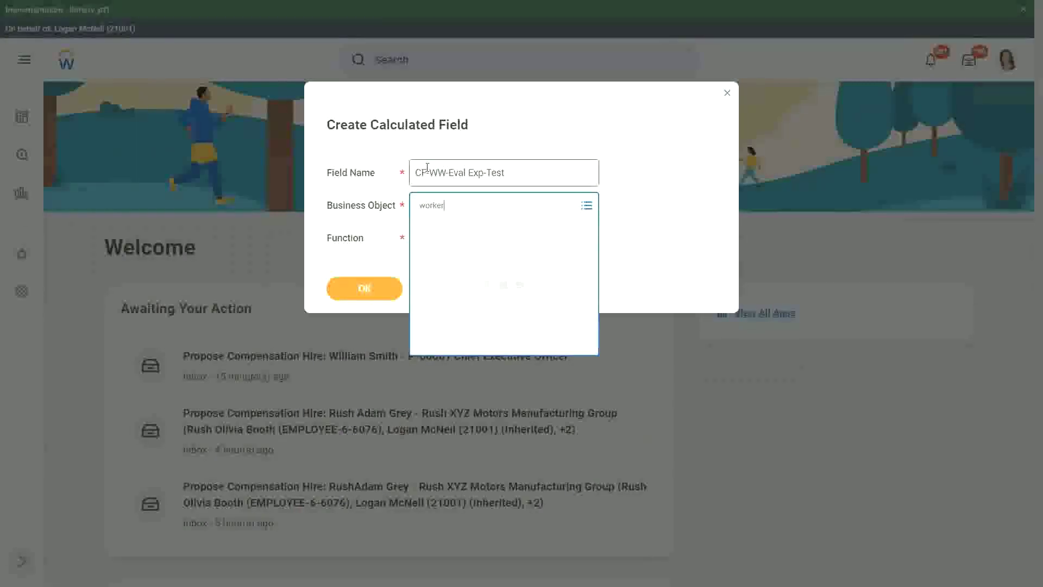
{"action": "key", "text": "Return"}
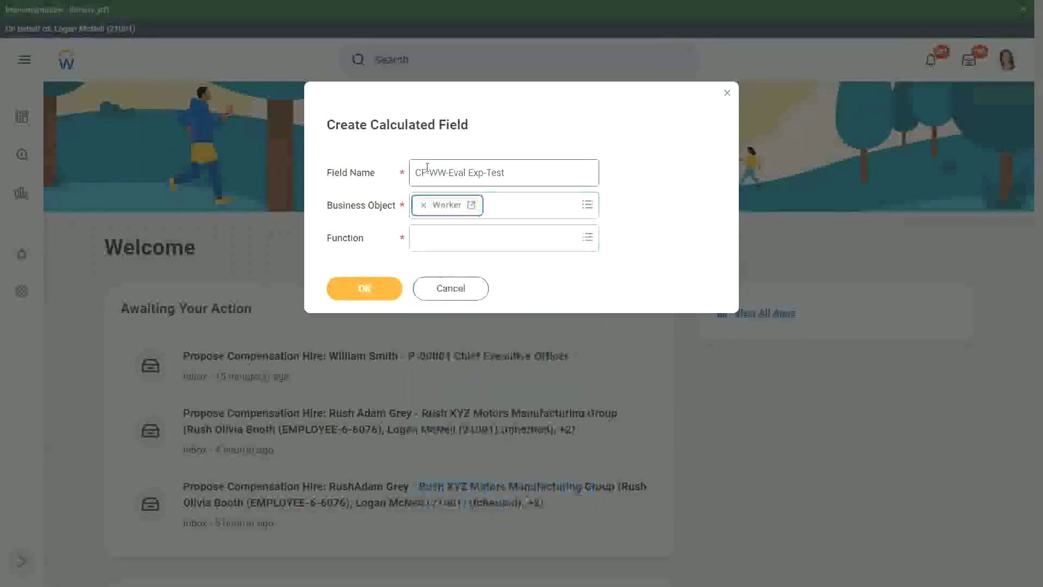
{"action": "key", "text": "Tab"}
{"action": "type", "text": "eval exp"}
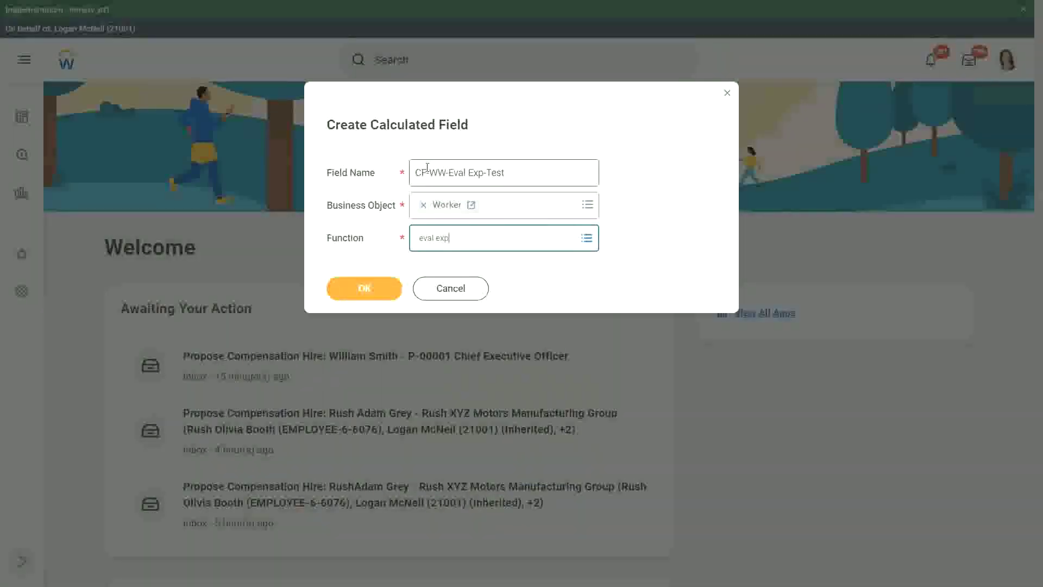
{"action": "key", "text": "Return"}
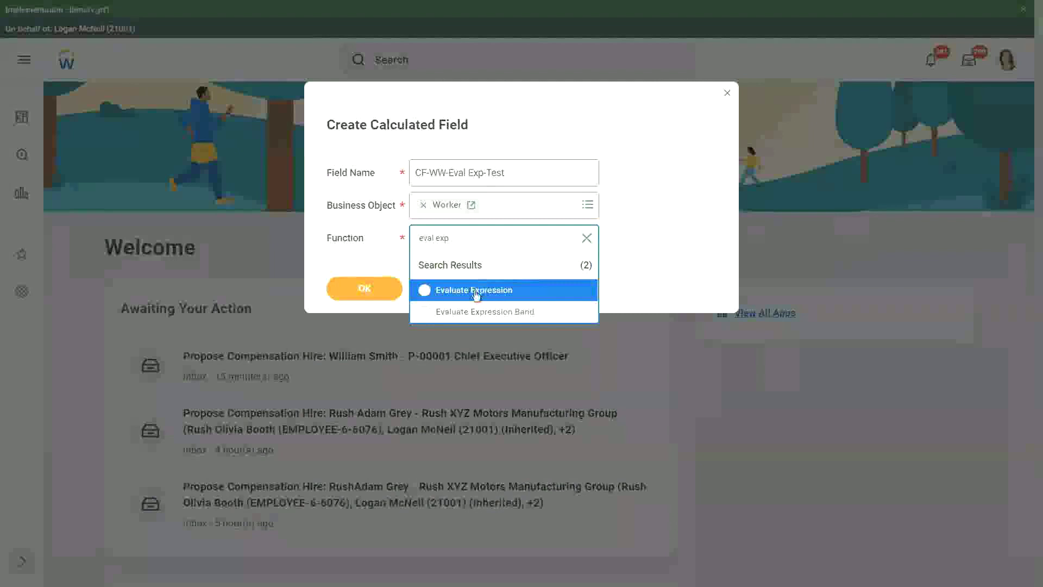
{"action": "left_click", "coordinate": [478, 289]}
- Submit the setup and annotate the Condition field with 'Boolean or a T/F field'
{"action": "left_click", "coordinate": [368, 287]}
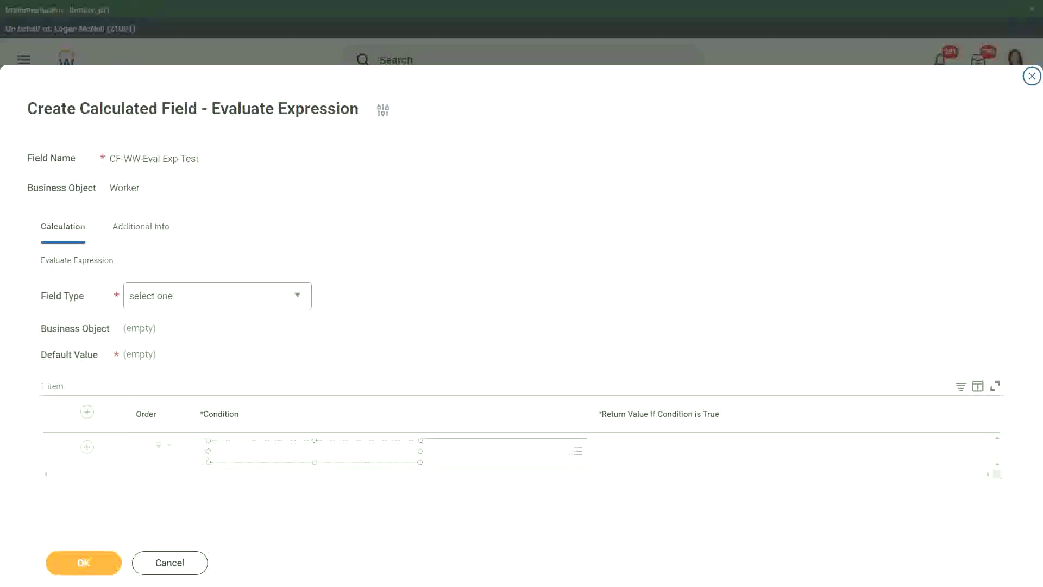
{"action": "type", "text": "Boolean"}
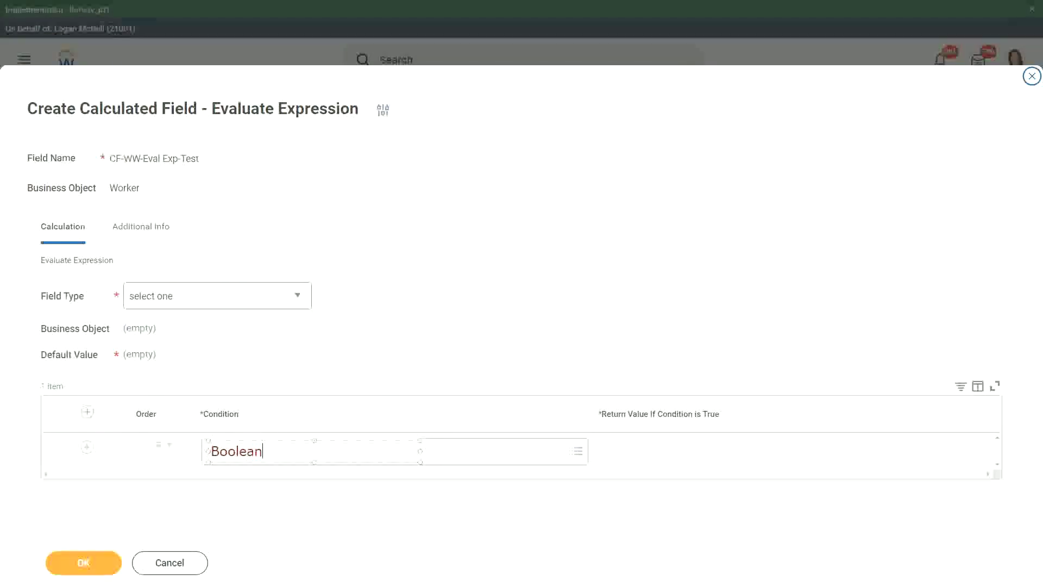
{"action": "type", "text": " or a T/F field"}
{"action": "left_click", "coordinate": [368, 341]}
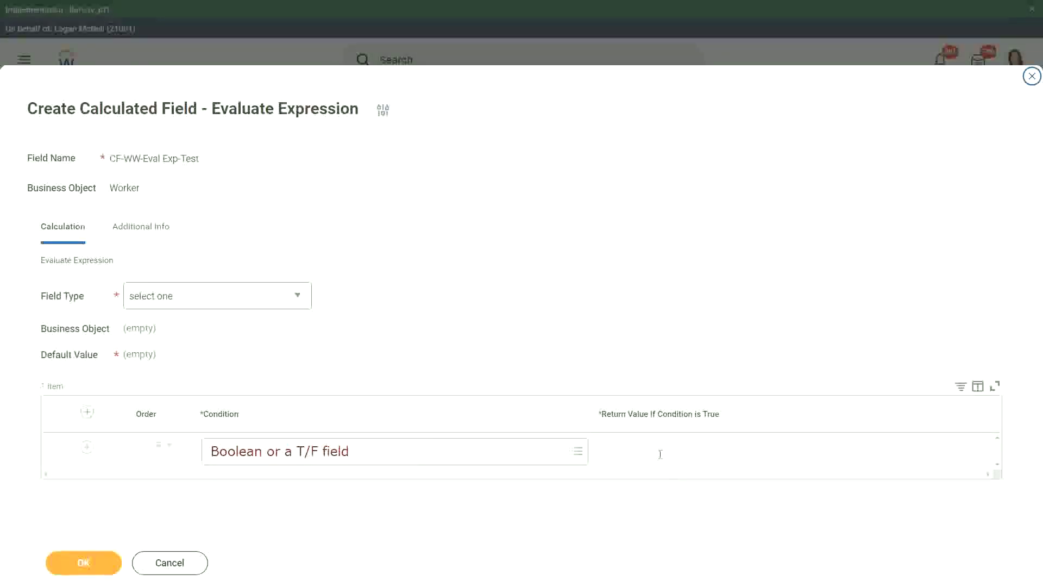
- Add the return value note 'Another Calc Field that gives the result', widened to one line
{"action": "left_click", "coordinate": [607, 453]}
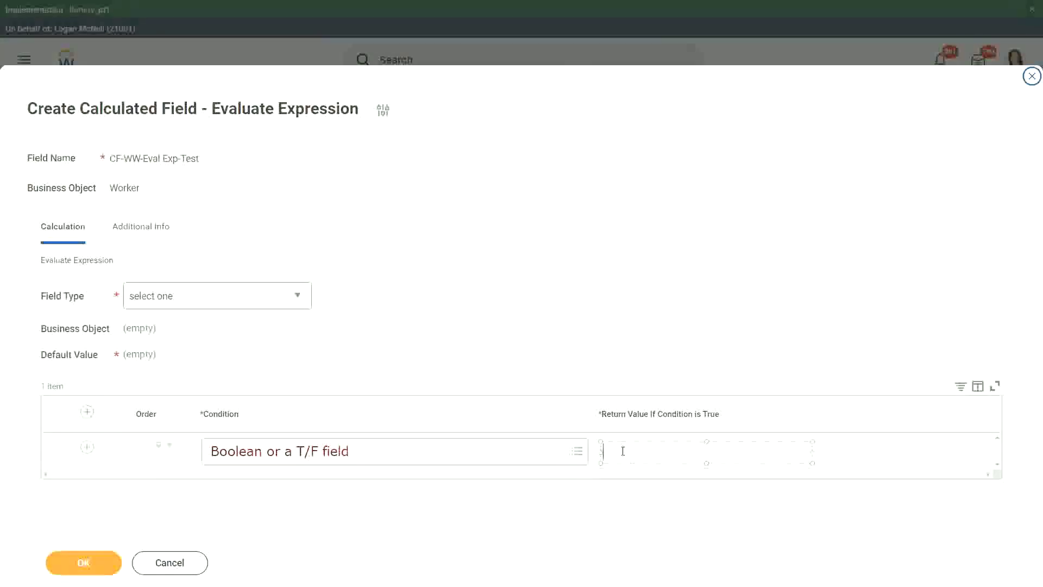
{"action": "type", "text": "An"}
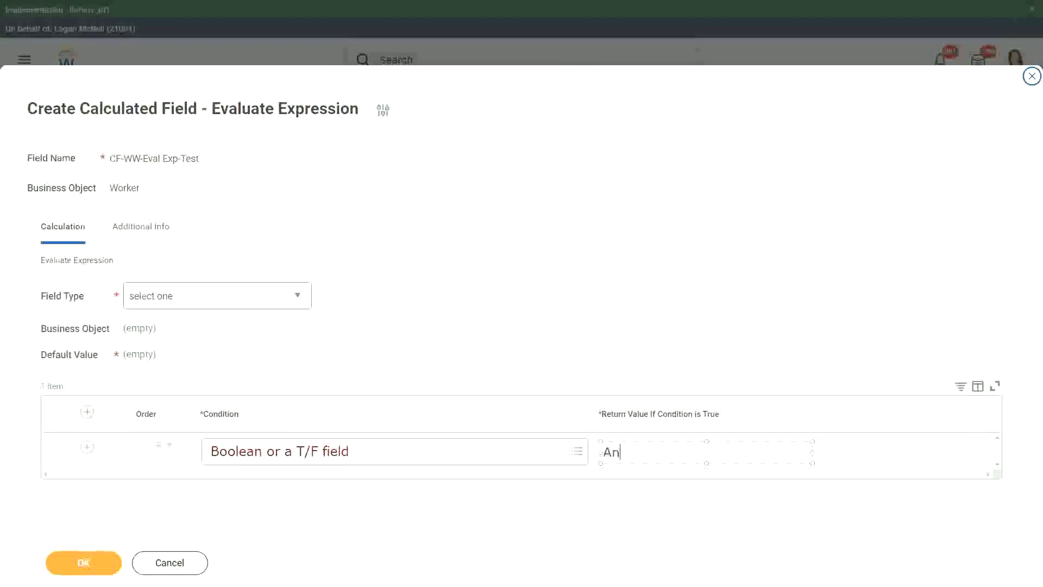
{"action": "type", "text": "other Calc Field that gives the result"}
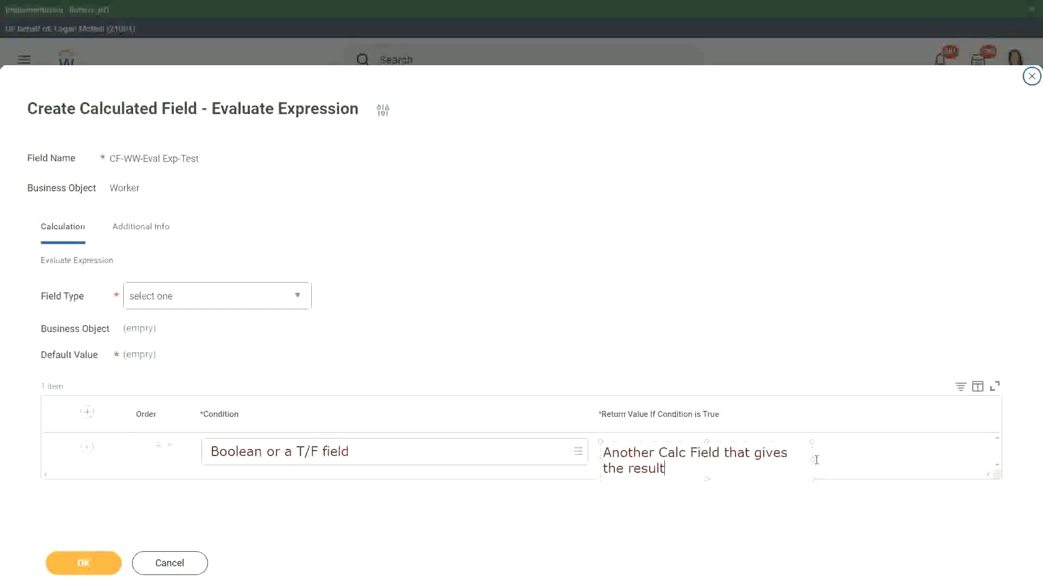
{"action": "left_click_drag", "start_coordinate": [811, 459], "coordinate": [915, 449]}
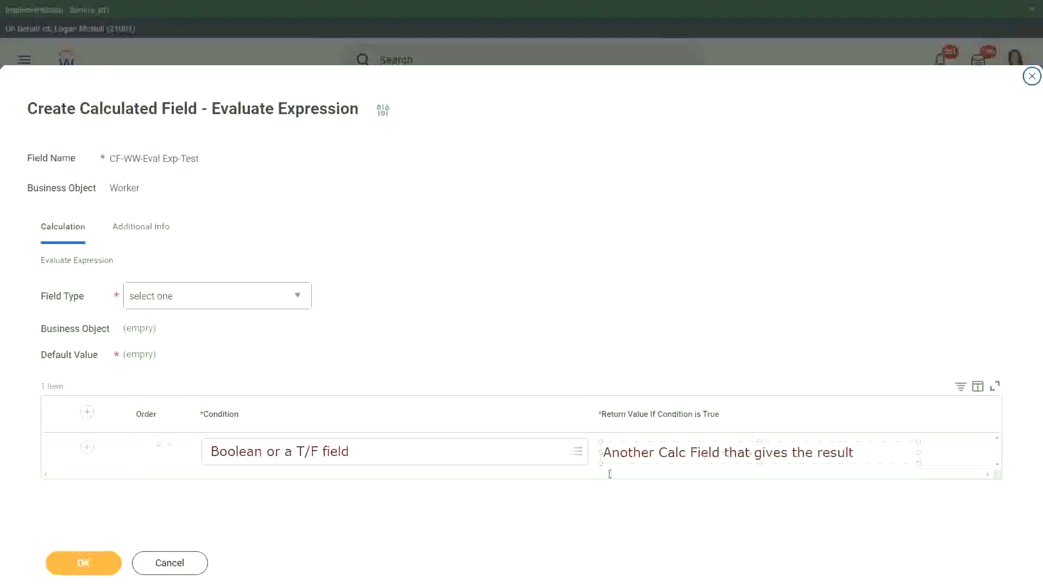
{"action": "left_click", "coordinate": [583, 505]}
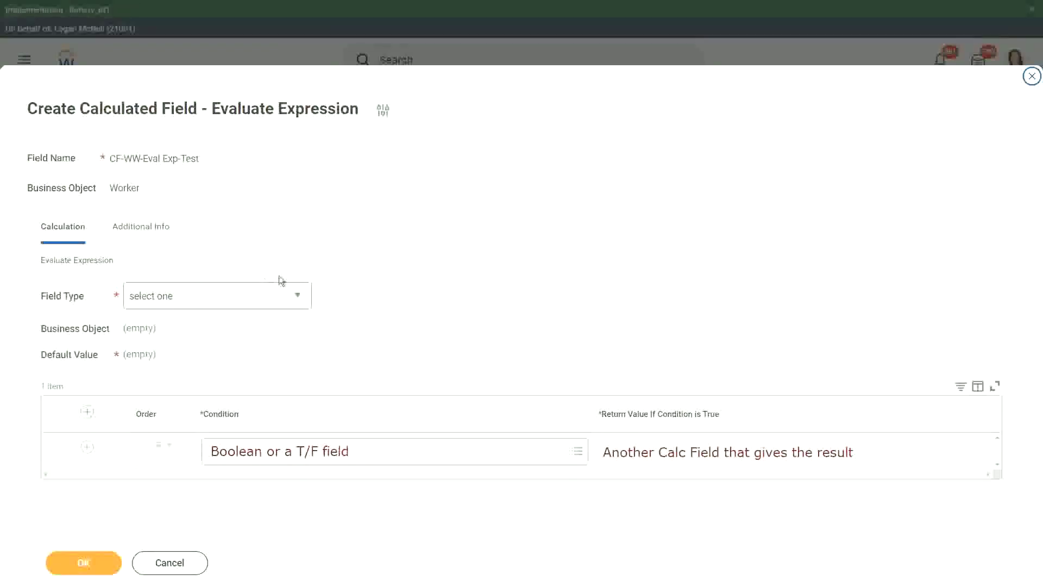
- Set the calculated field's Field Type to Text
{"action": "left_click", "coordinate": [299, 297]}
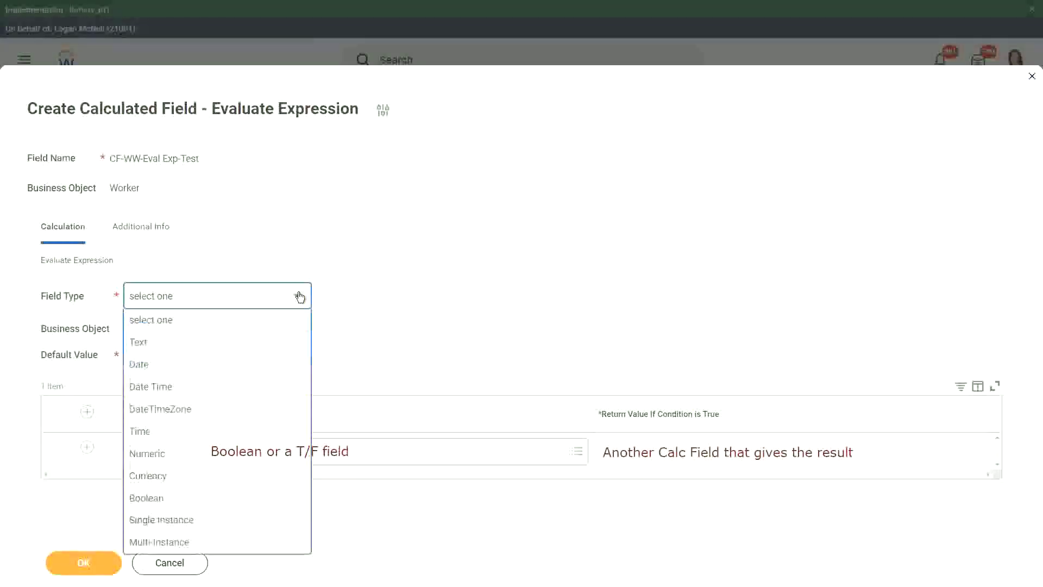
{"action": "left_click", "coordinate": [300, 297]}
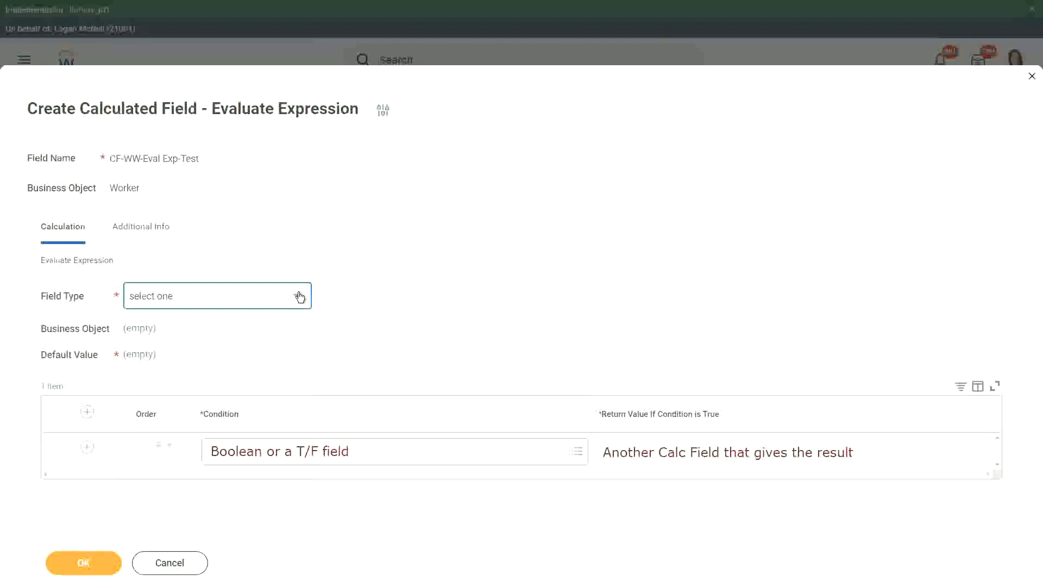
{"action": "left_click", "coordinate": [299, 297]}
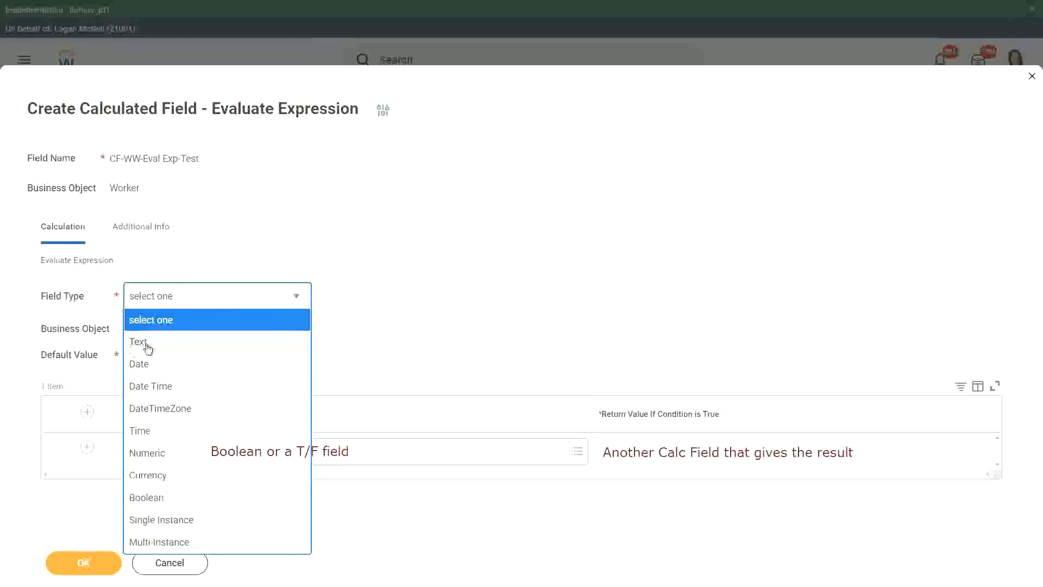
{"action": "left_click", "coordinate": [145, 339]}
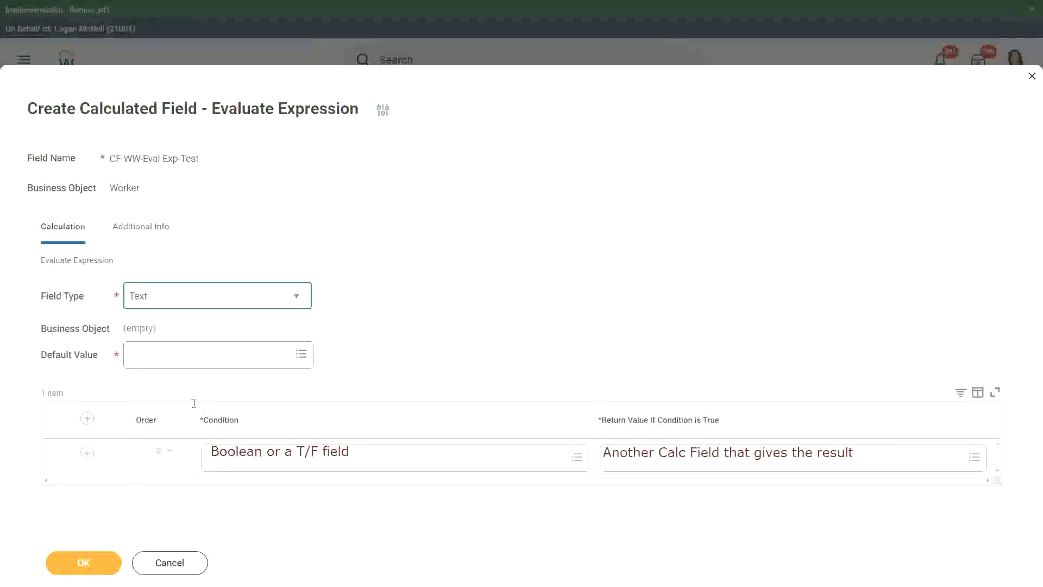
- Add the note 'Some Default Value' in the Default Value field
{"action": "left_click", "coordinate": [140, 354]}
{"action": "type", "text": "S"}
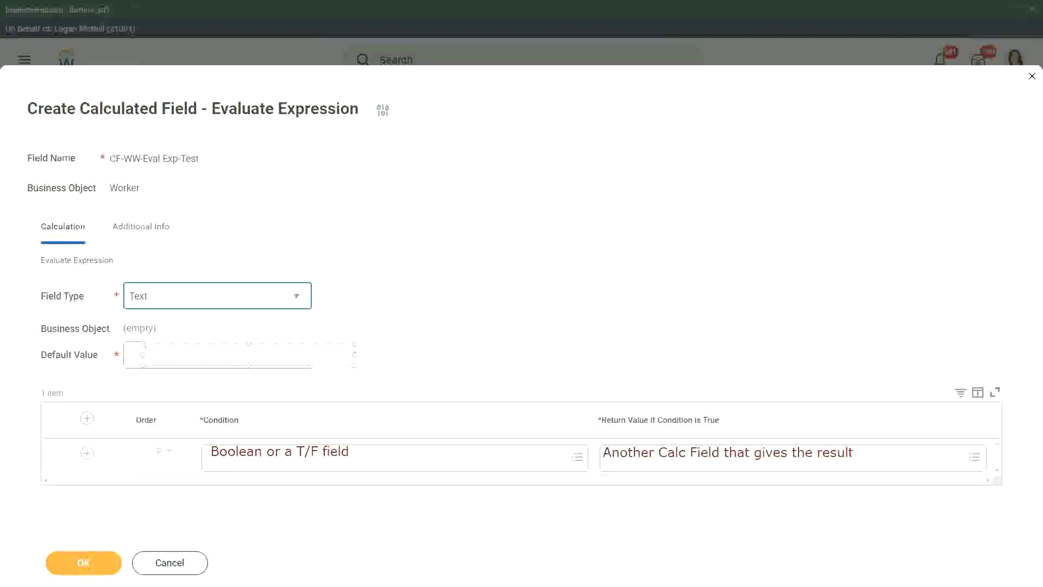
{"action": "type", "text": "ome "}
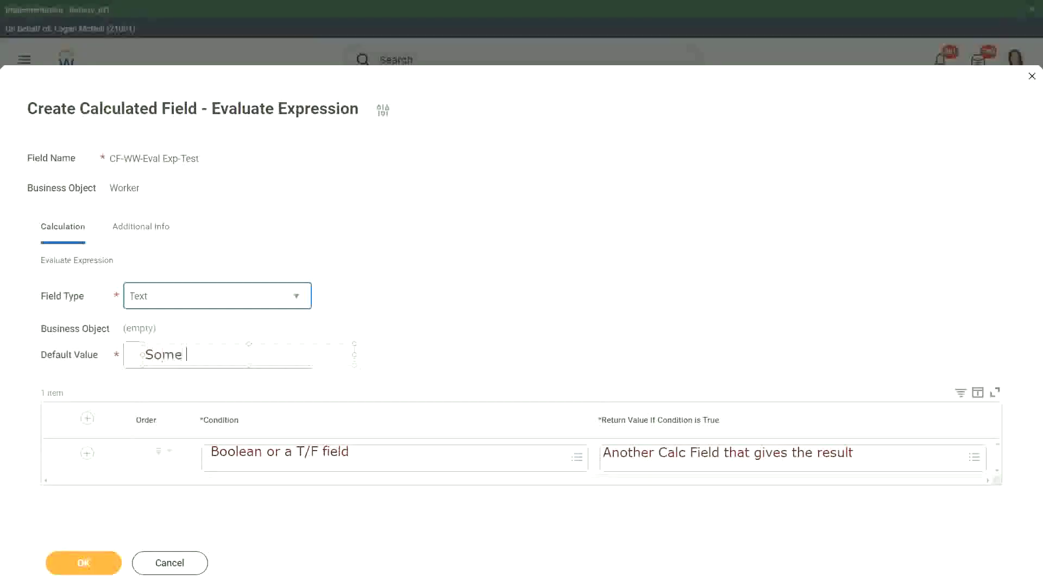
{"action": "type", "text": "Default Value"}
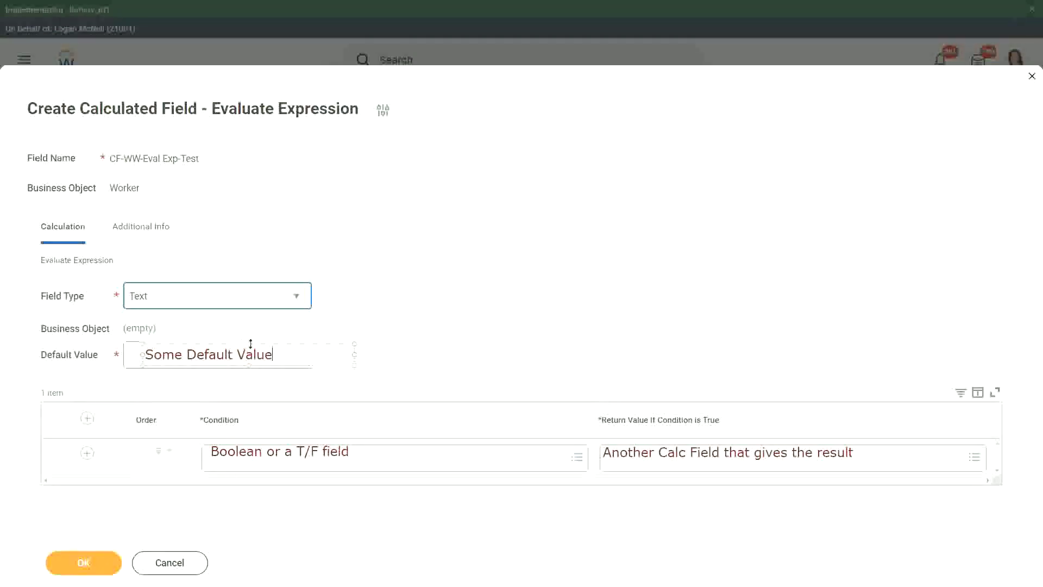
{"action": "left_click", "coordinate": [436, 335]}
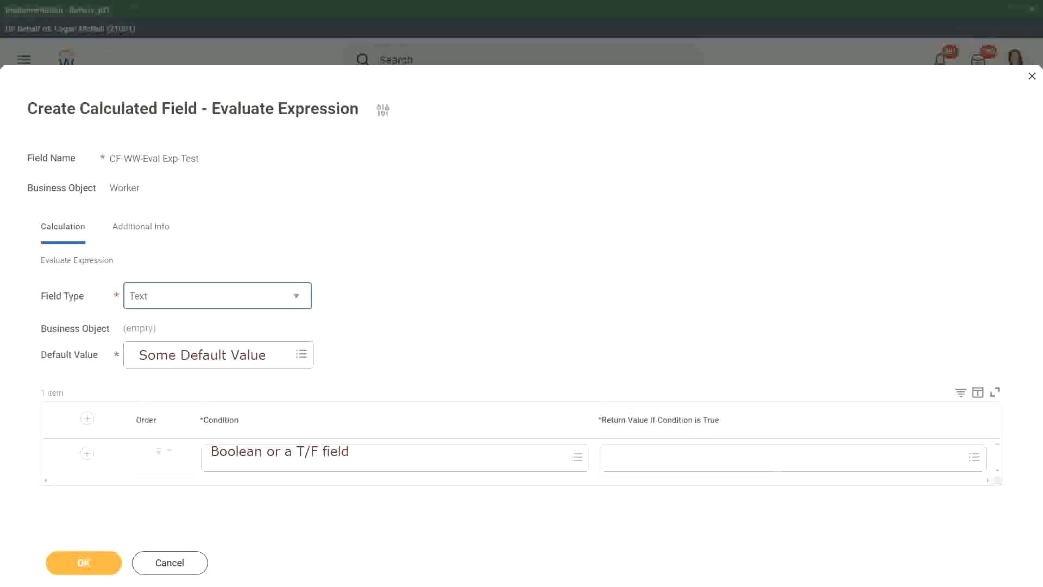
- Annotate the return value with 'Type in the value that you want in the output', widened to one line
{"action": "left_click", "coordinate": [614, 457]}
{"action": "type", "text": "Type in"}
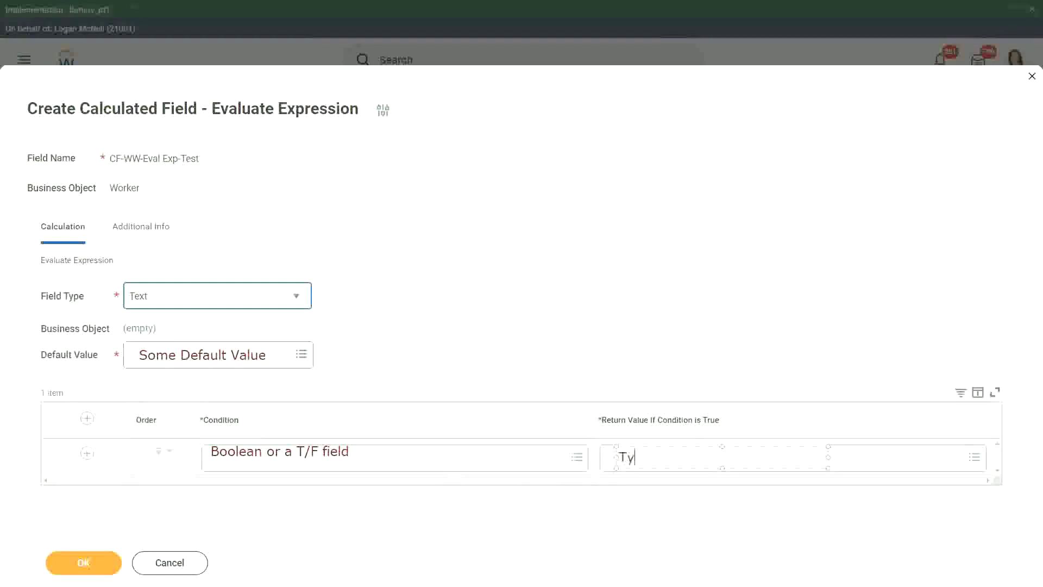
{"action": "type", "text": " the value that "}
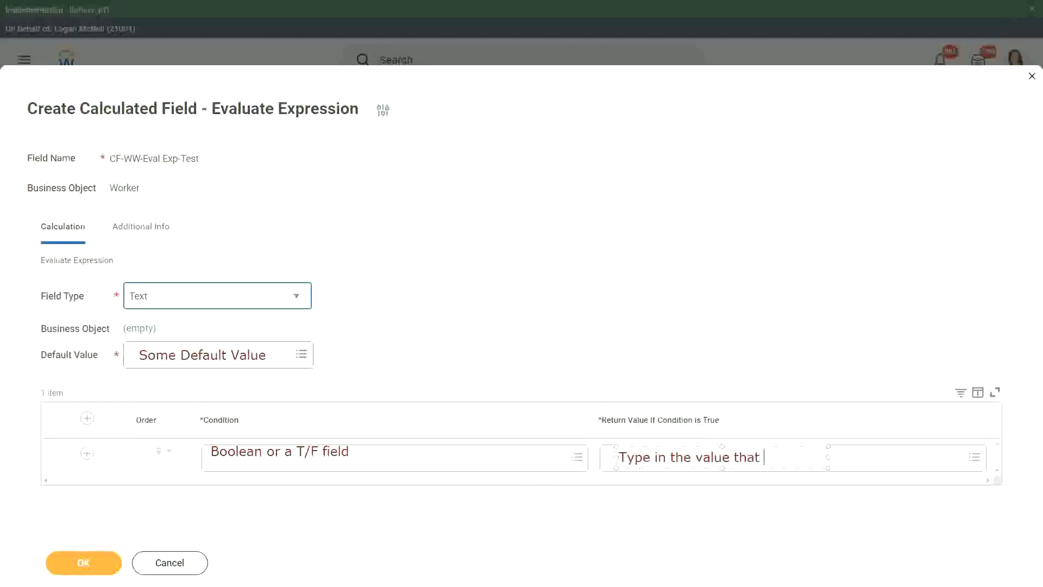
{"action": "type", "text": "you want in"}
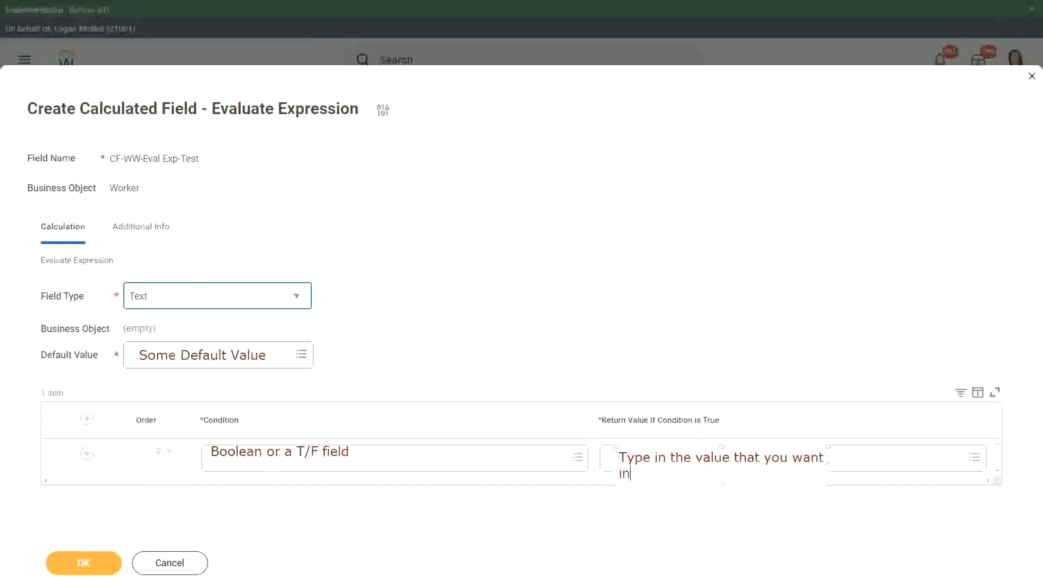
{"action": "type", "text": " the output"}
{"action": "left_click_drag", "start_coordinate": [827, 462], "coordinate": [942, 446]}
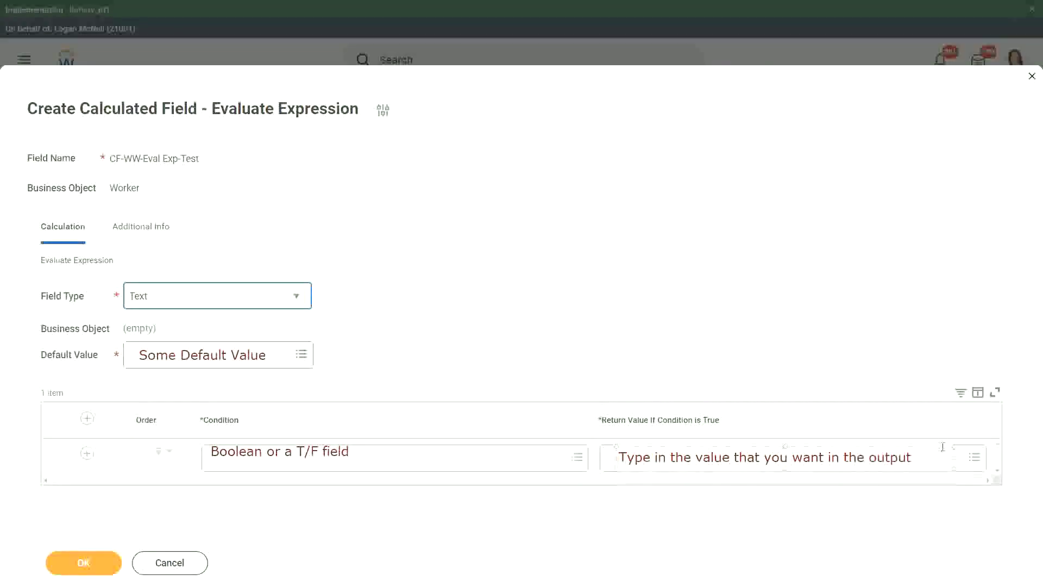
- Cancel the Create Calculated Field form and discard its unsaved changes
{"action": "left_click", "coordinate": [837, 346]}
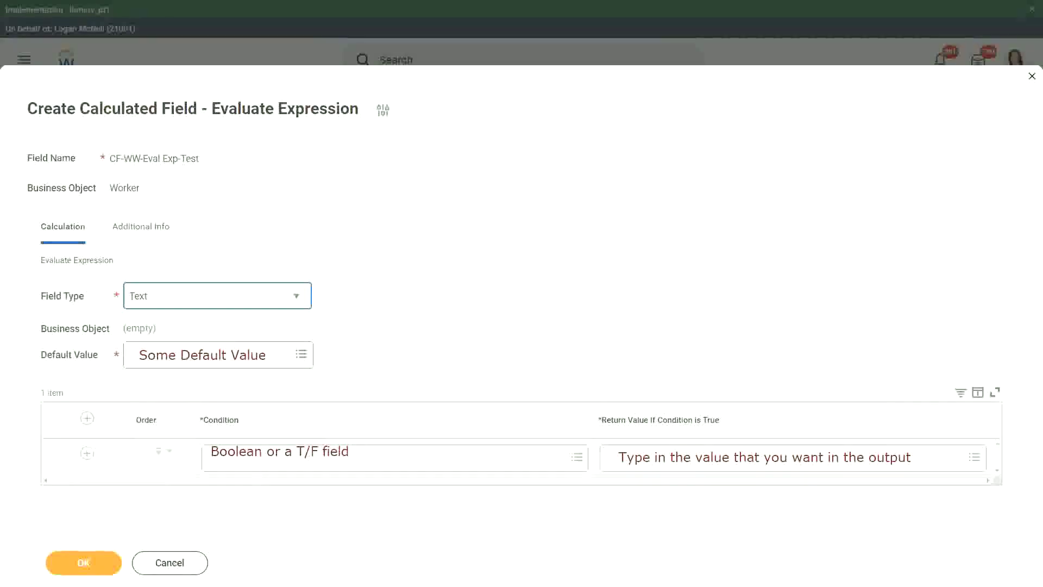
{"action": "left_click", "coordinate": [170, 565]}
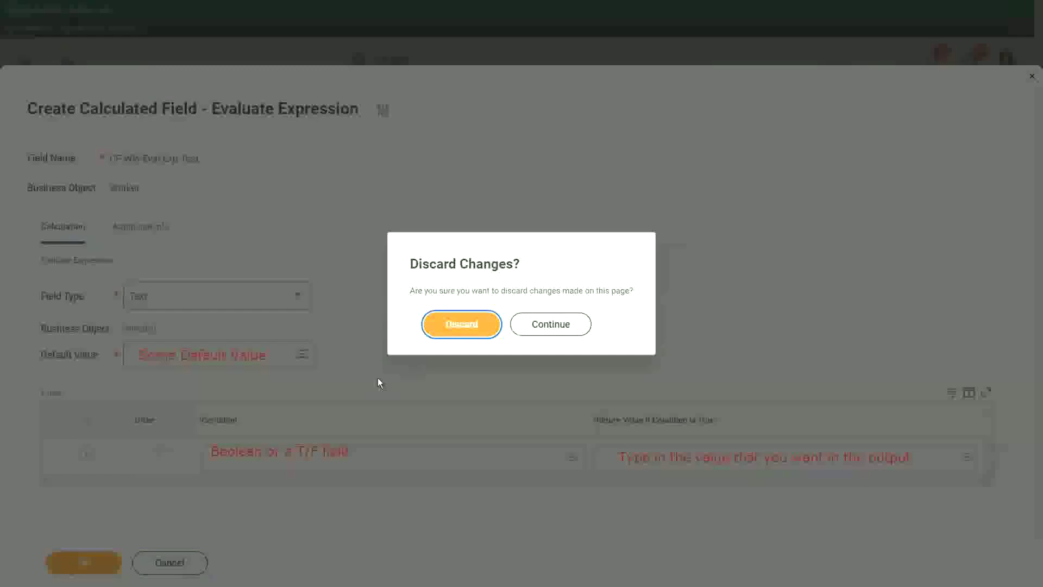
{"action": "left_click", "coordinate": [468, 325]}
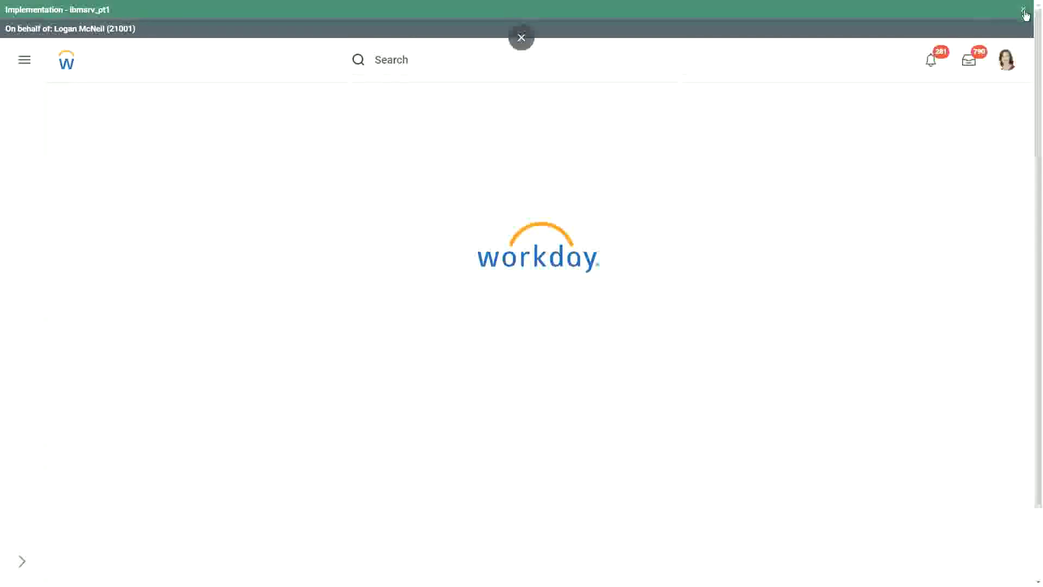
- Close the green Implementation tenant banner on the home page
{"action": "left_click", "coordinate": [1023, 10]}
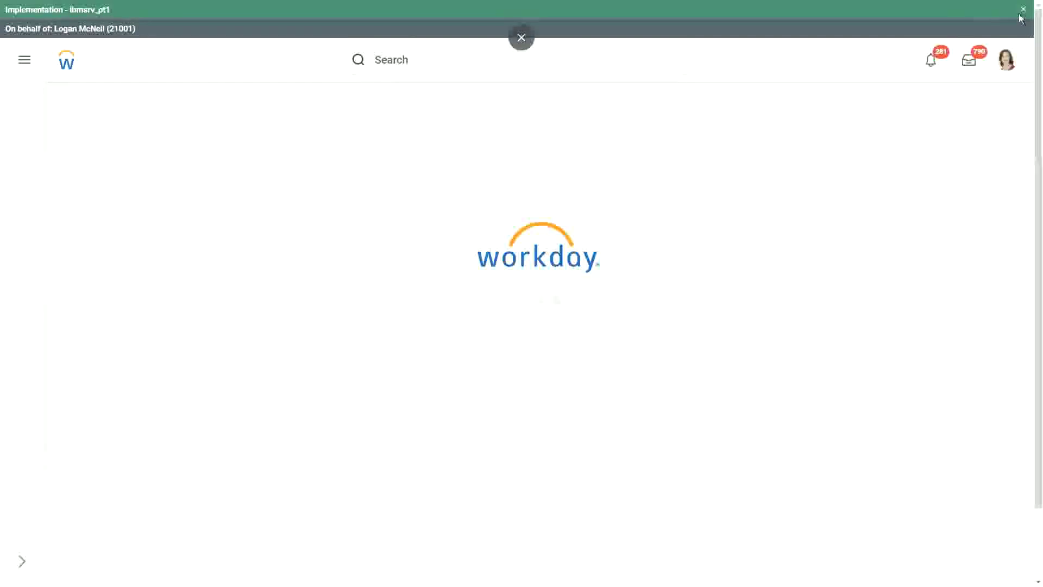